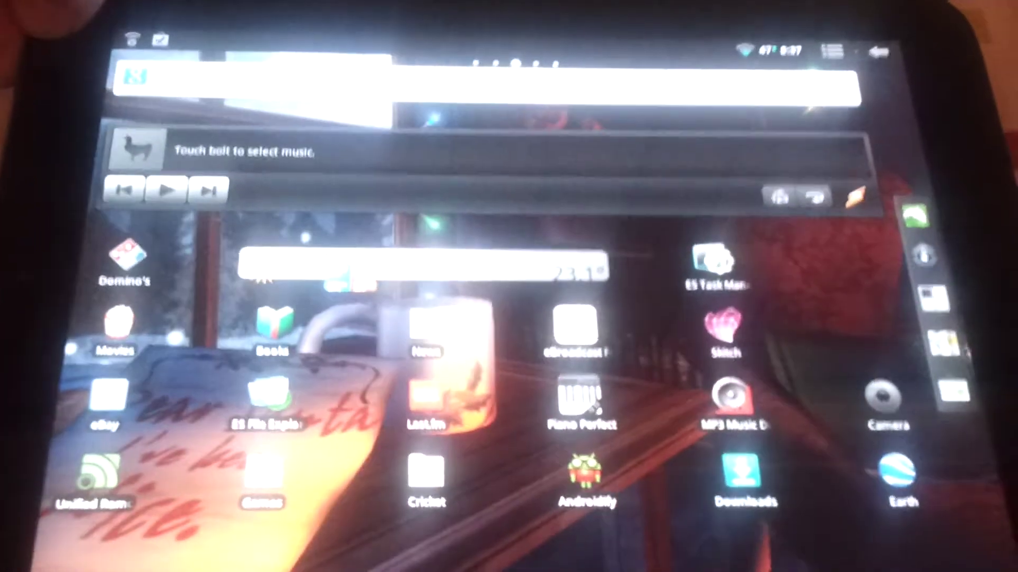
Step: Hold the power button to show the Tablet options menu with Reboot and Power off
{"action": "key", "text": "XF86PowerOff"}
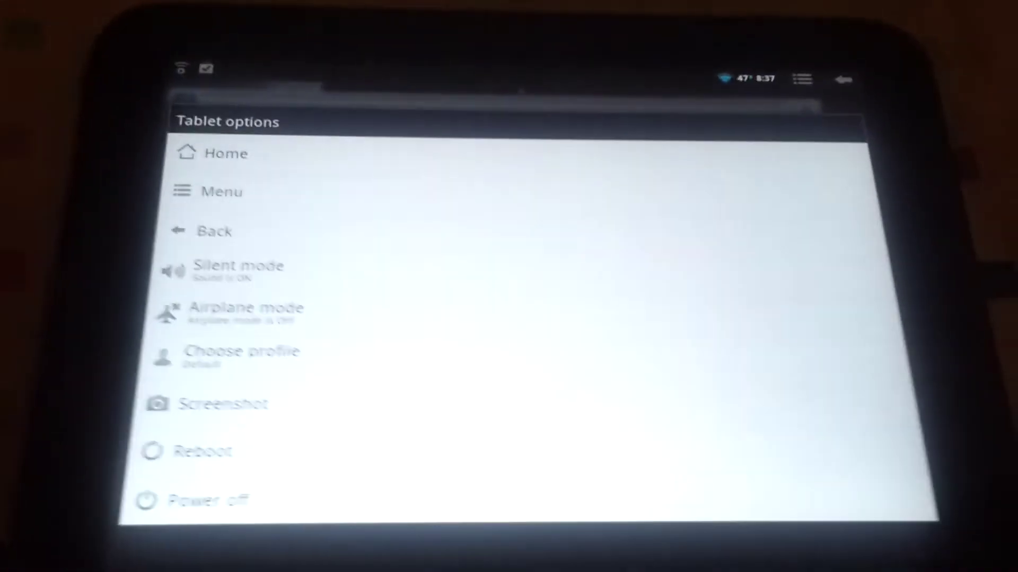